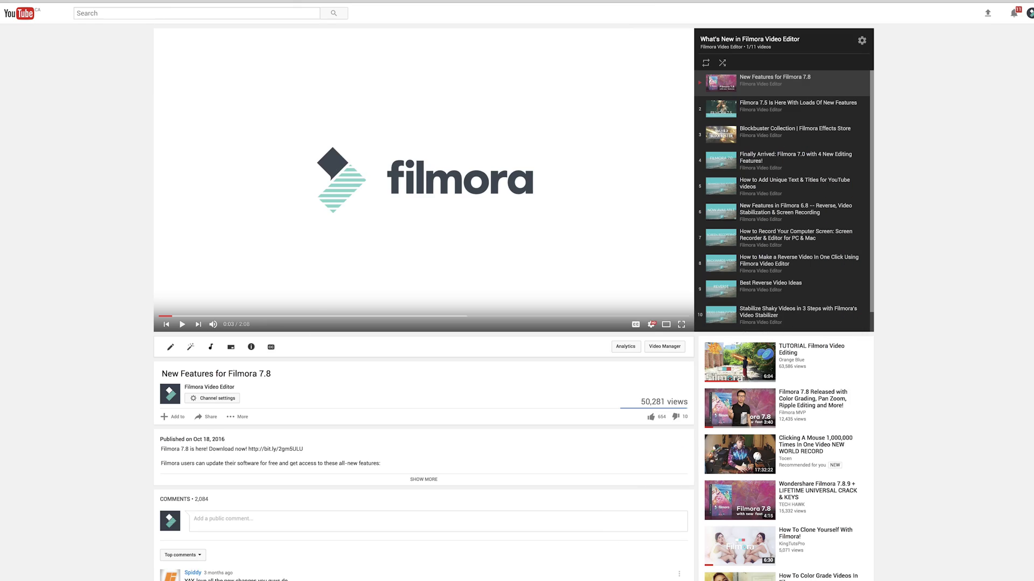
# - Scroll down the Filmora video page on YouTube
pyautogui.scroll(-6, 424, 302)
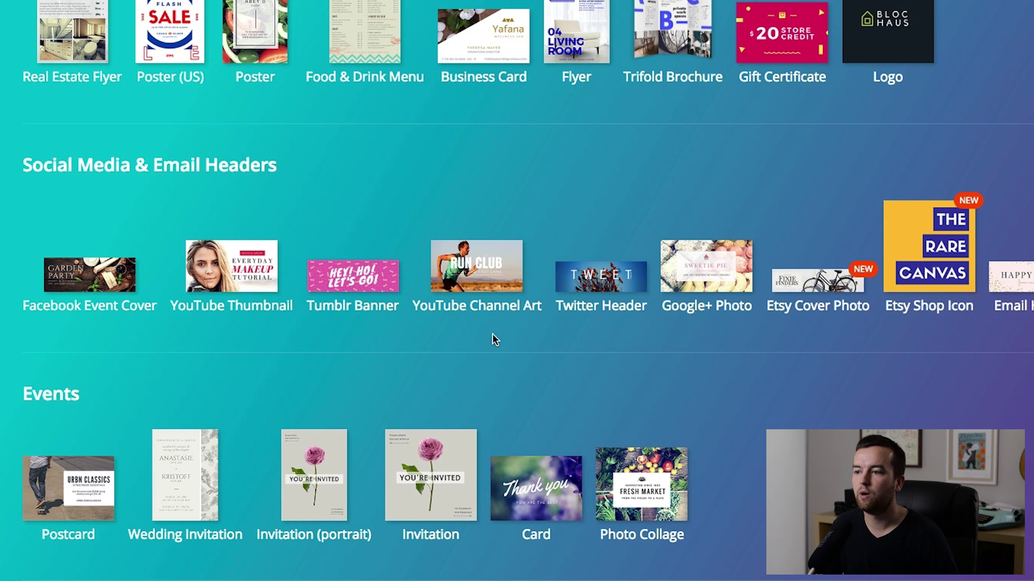
# - Create a YouTube Channel Art design and apply the forest 'magical meadows' layout
pyautogui.click(479, 327)
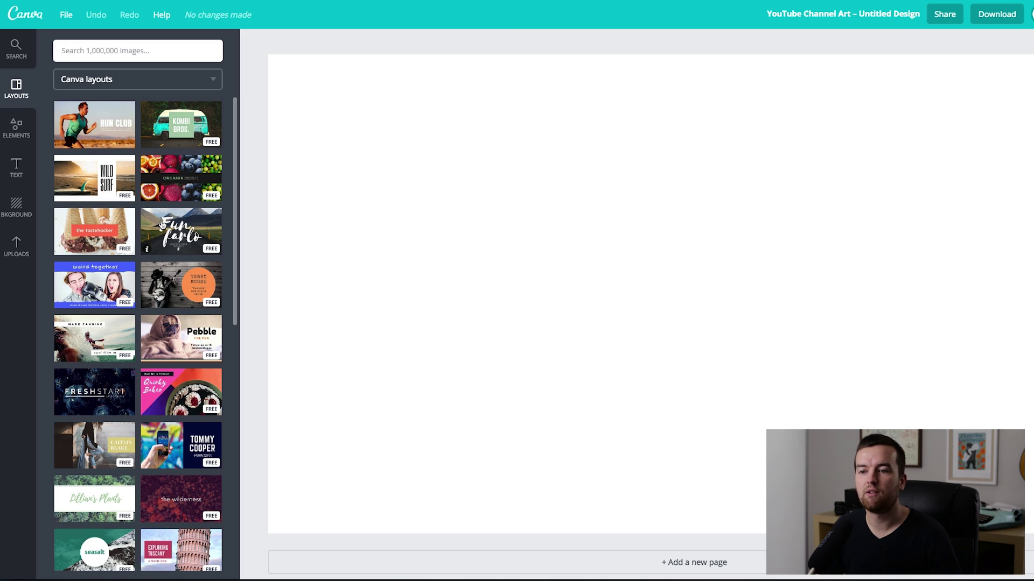
pyautogui.scroll(-5, 163, 225)
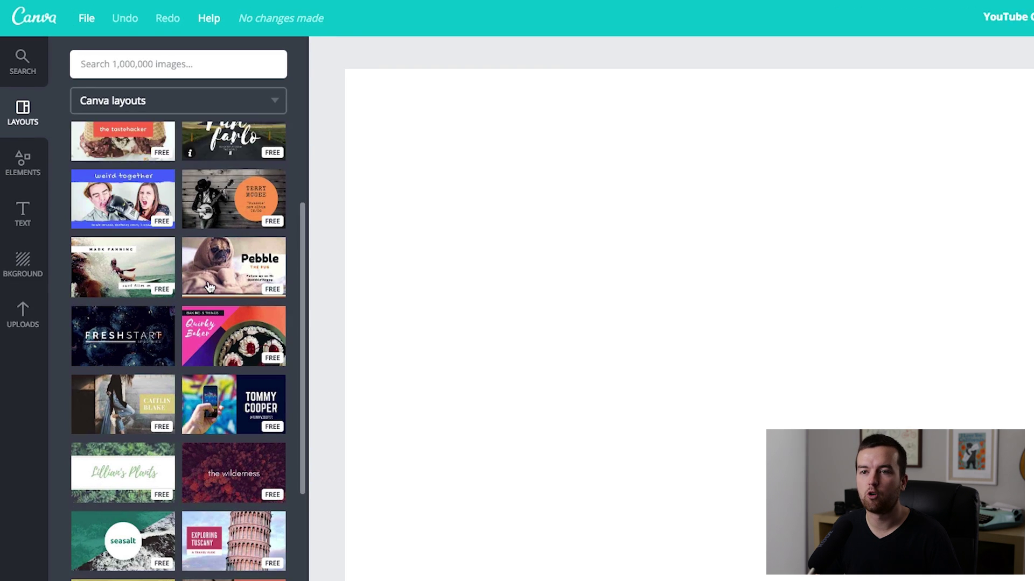
pyautogui.scroll(-5, 209, 287)
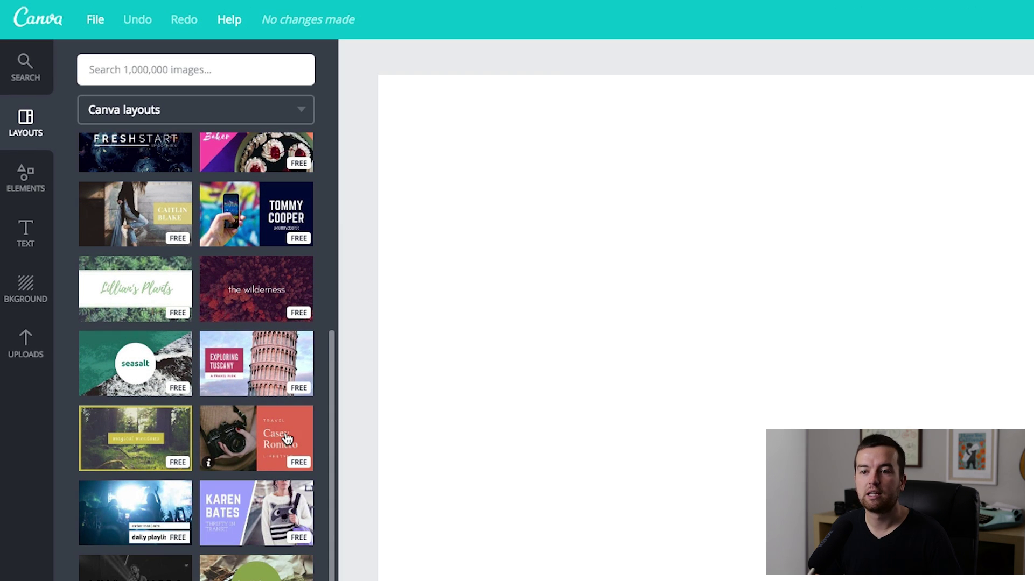
pyautogui.click(144, 440)
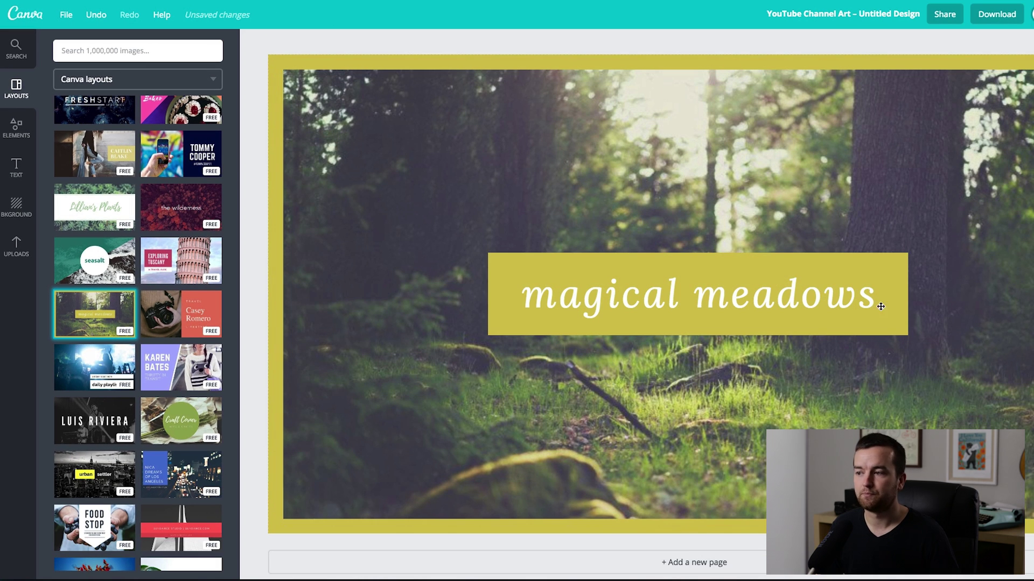
# - Select the layout's framed background, check the Text and Uploads panels, and return to Layouts
pyautogui.click(602, 297)
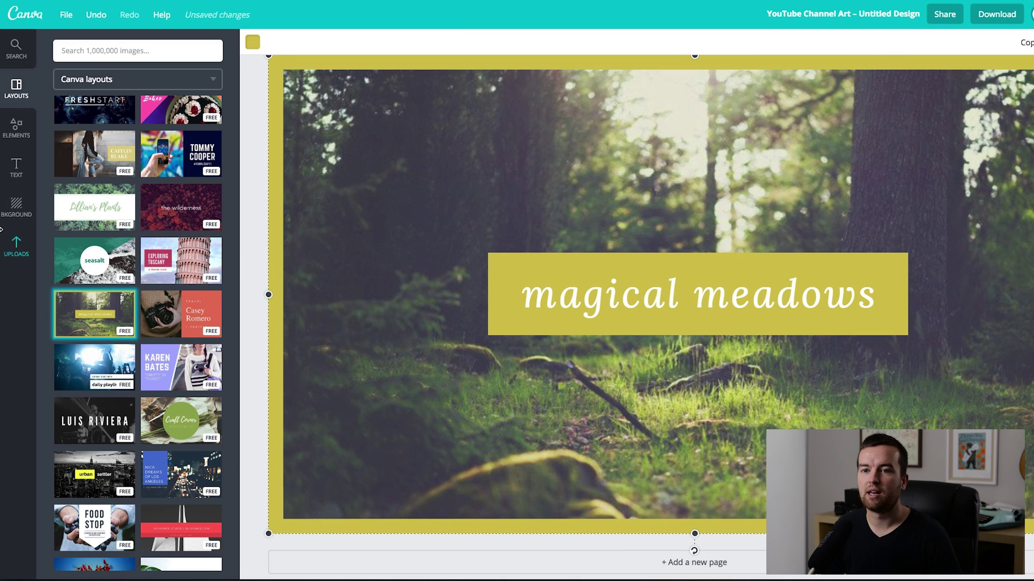
pyautogui.click(14, 170)
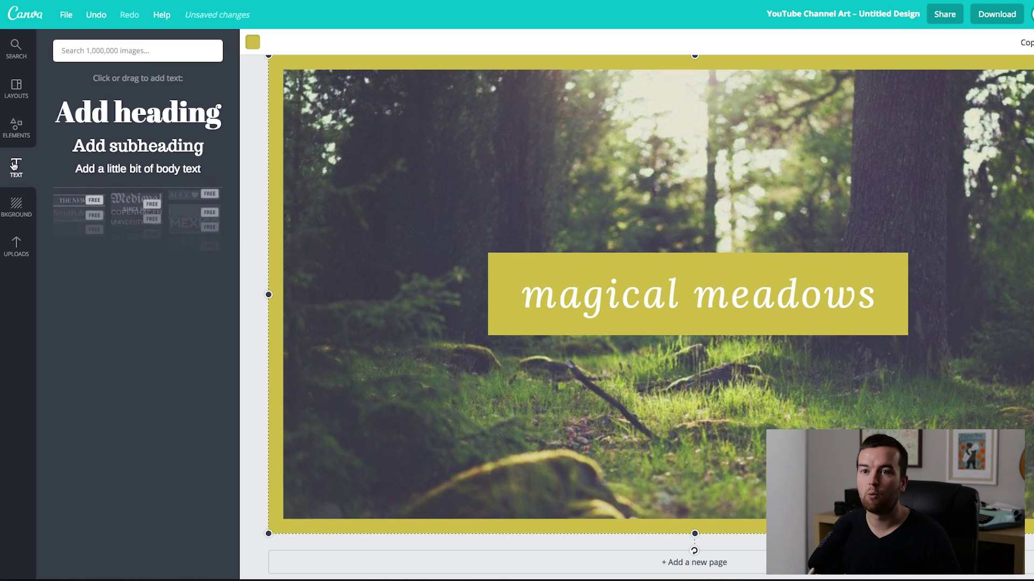
pyautogui.click(12, 257)
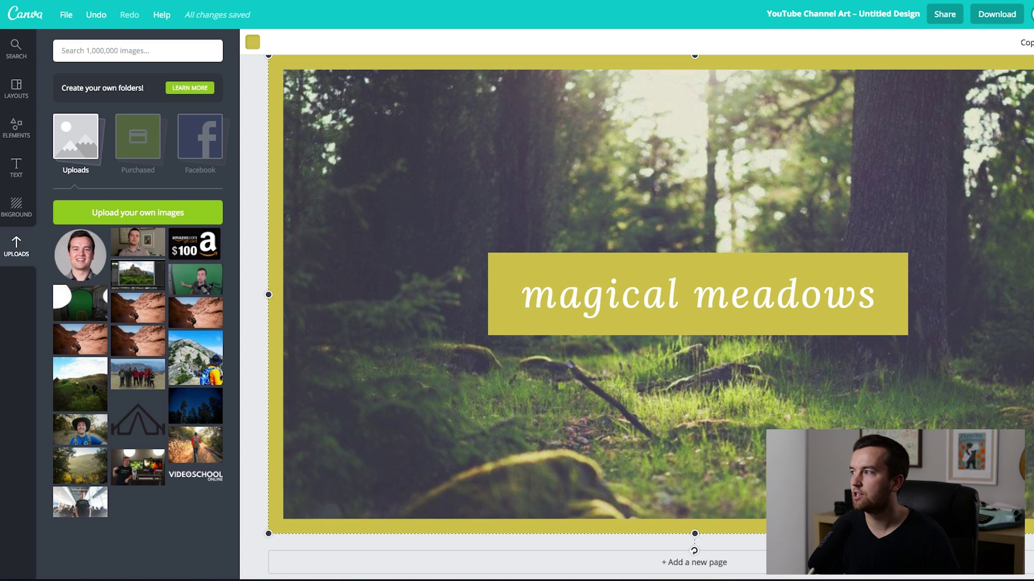
pyautogui.click(11, 94)
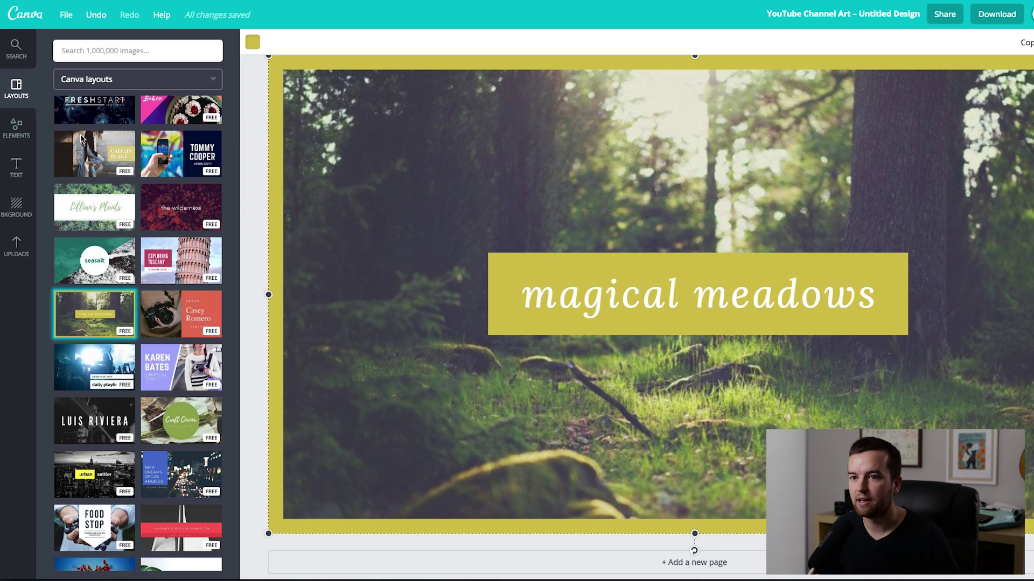
pyautogui.scroll(-5, 143, 165)
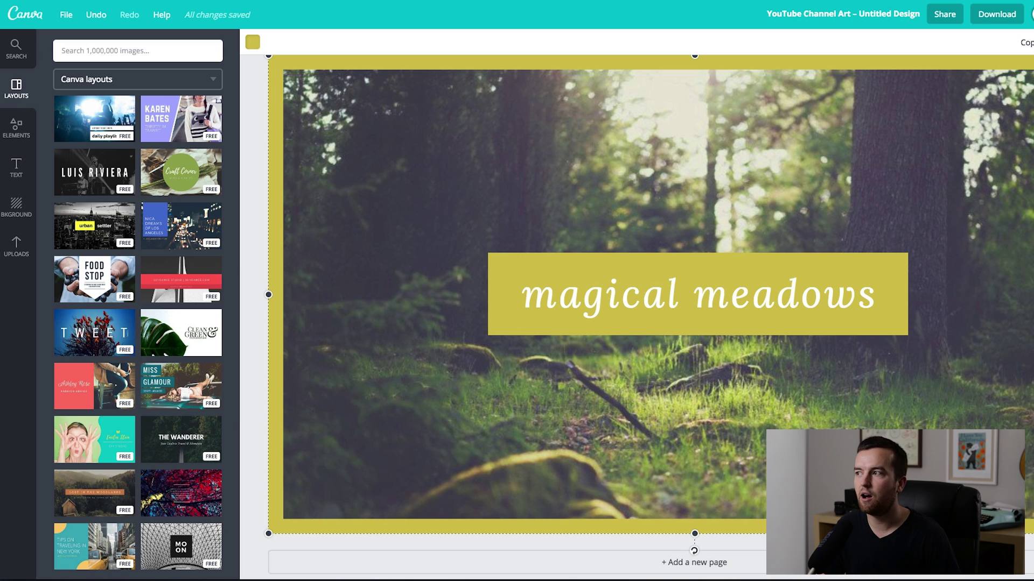
# - Browse Canva's Free Photos library from the Elements panel
pyautogui.click(16, 128)
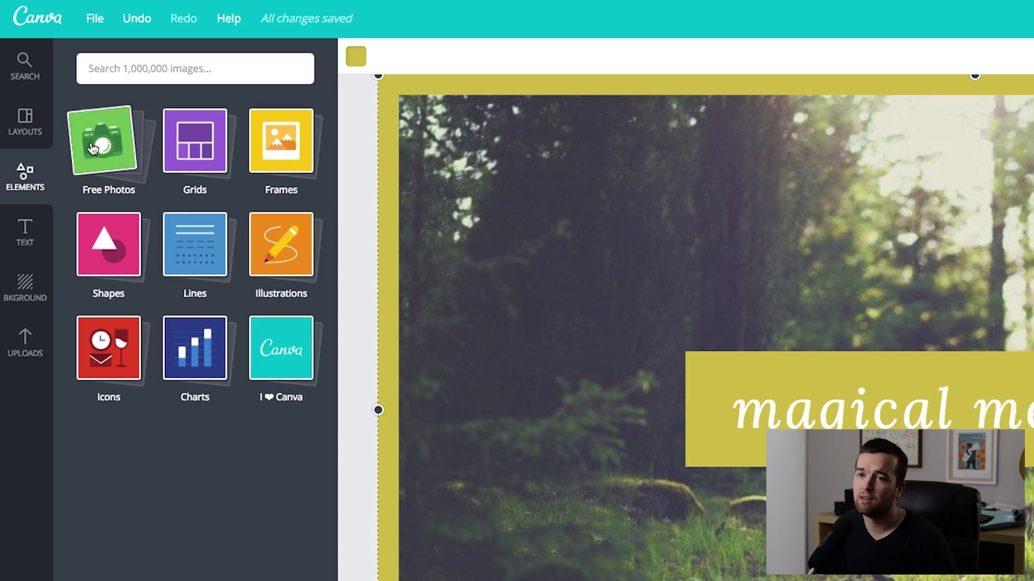
pyautogui.click(76, 103)
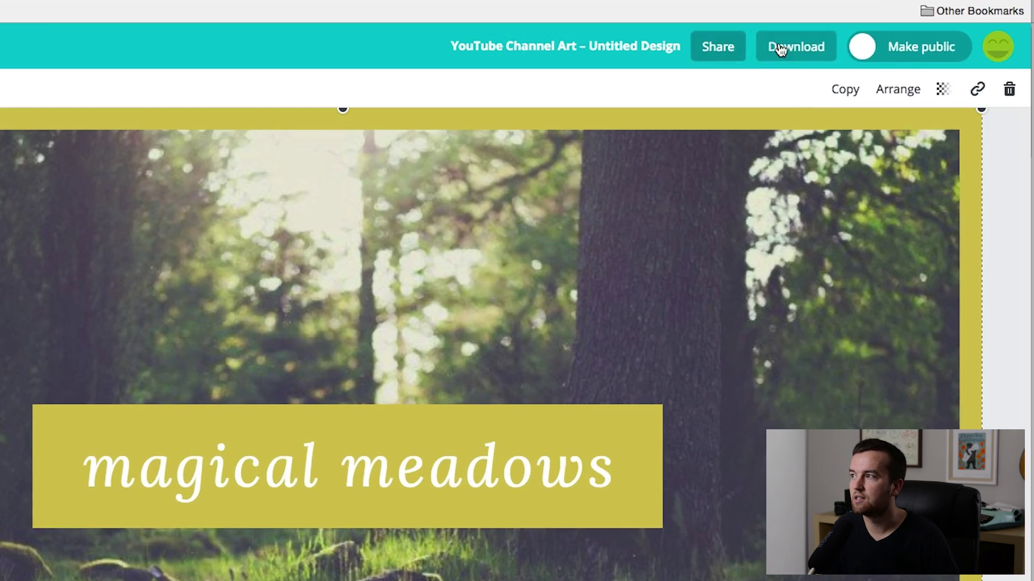
# - Review the download file types, keep PNG (Recommended), and close the download panel
pyautogui.click(990, 16)
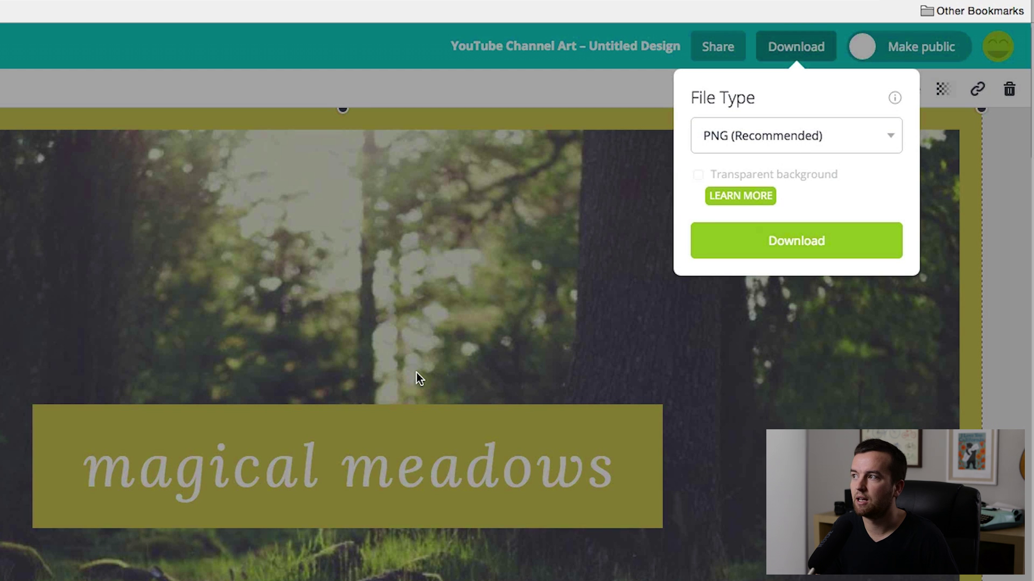
pyautogui.click(700, 129)
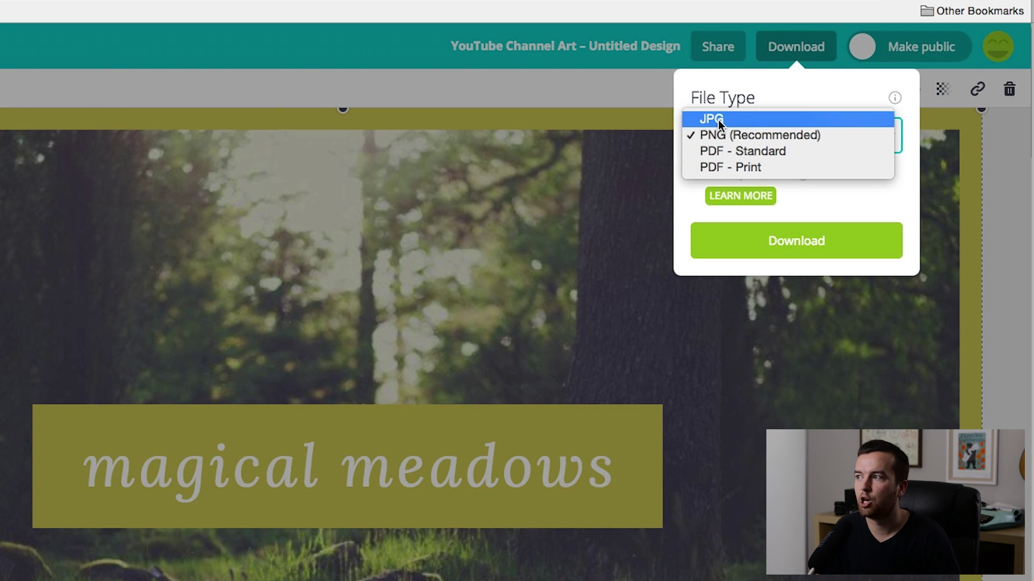
pyautogui.click(862, 209)
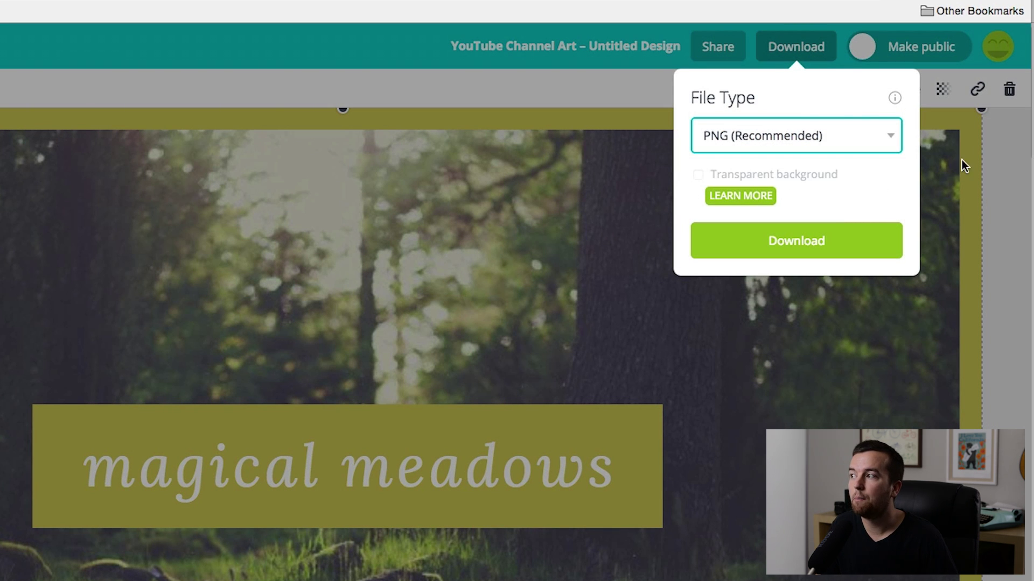
pyautogui.click(992, 143)
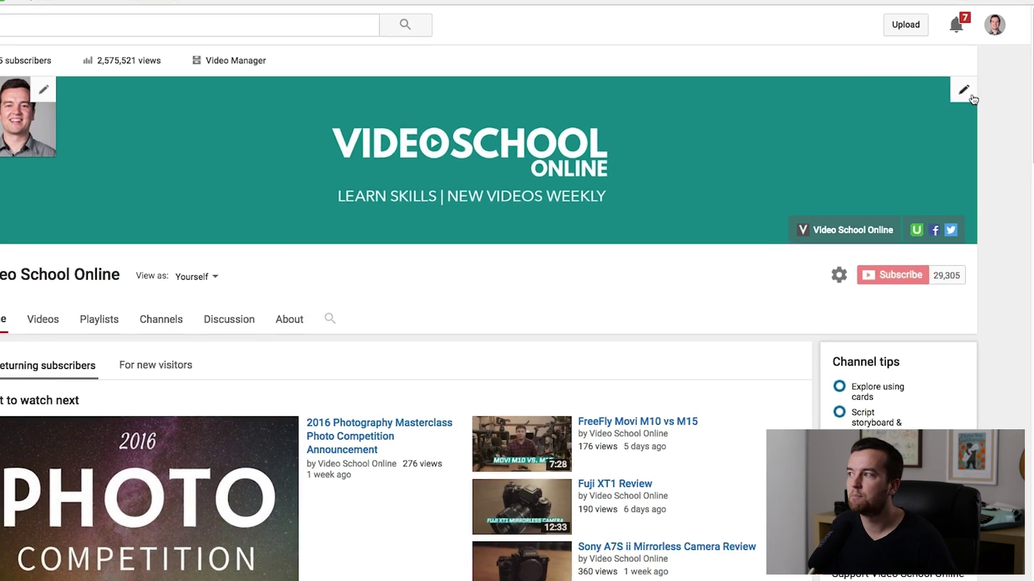
# - Open the banner's Edit channel art upload dialog and follow its channel art help link
pyautogui.click(971, 97)
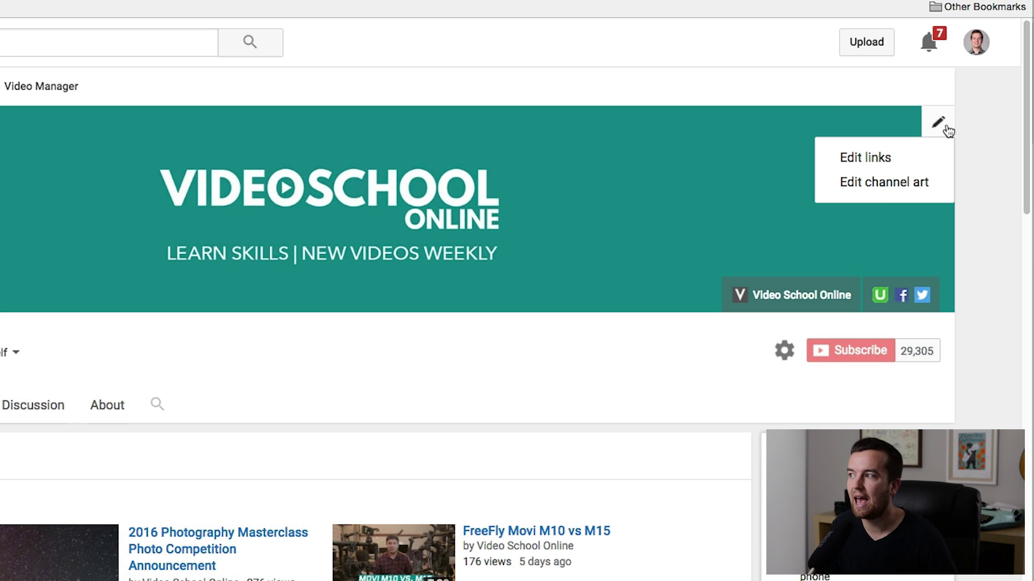
pyautogui.click(883, 189)
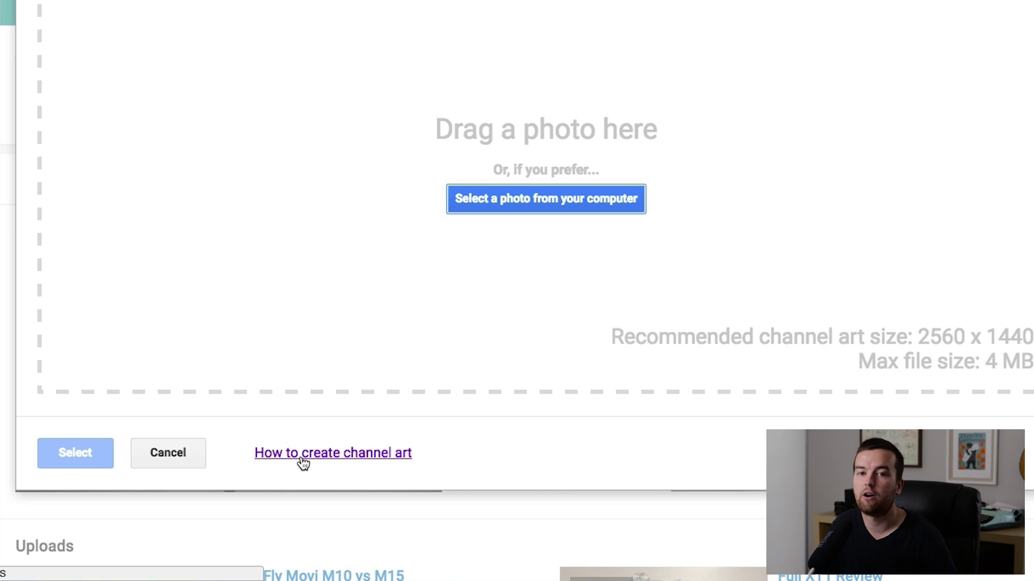
pyautogui.click(302, 459)
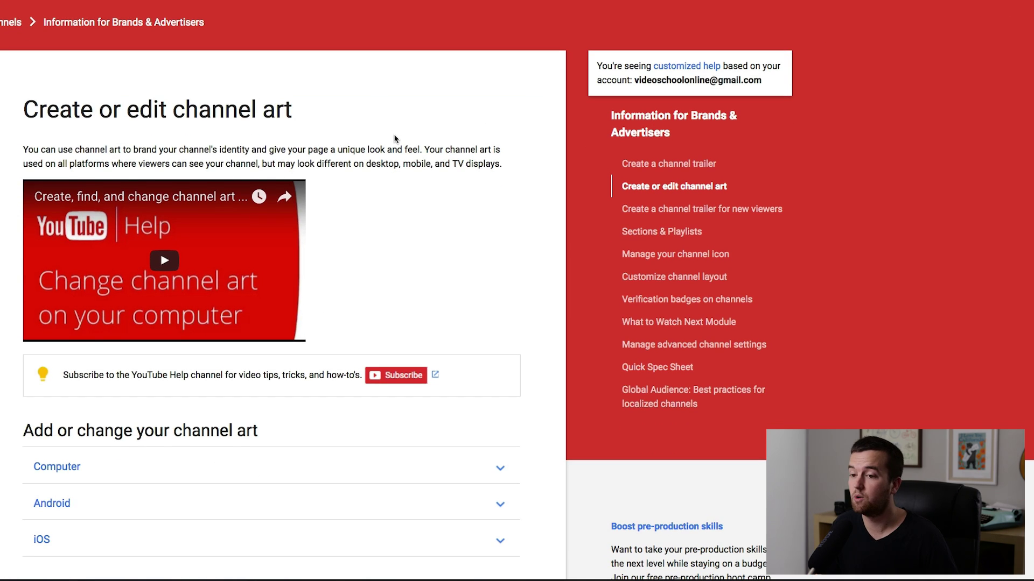
# - Scroll to Image guidelines and download the Channel Art Templates zip
pyautogui.scroll(-1, 395, 138)
pyautogui.scroll(-9, 395, 138)
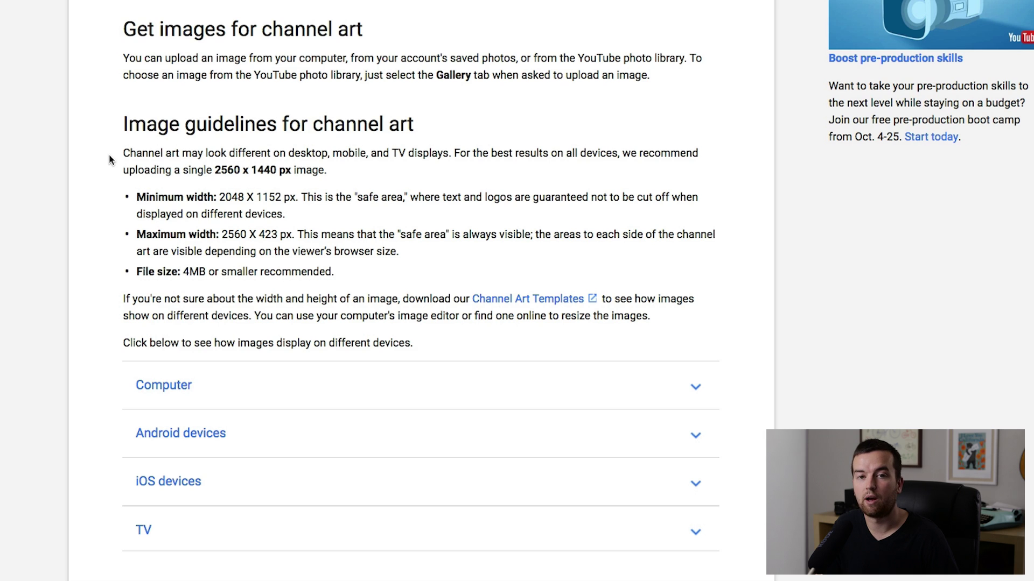
pyautogui.click(478, 300)
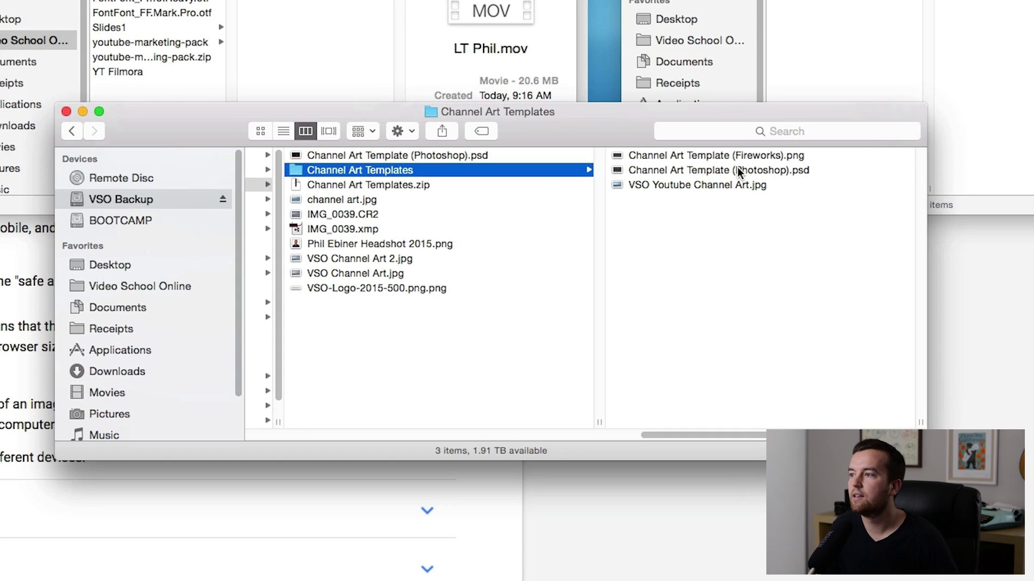
# - Quick Look the Fireworks PNG template in the Channel Art Templates folder
pyautogui.click(775, 214)
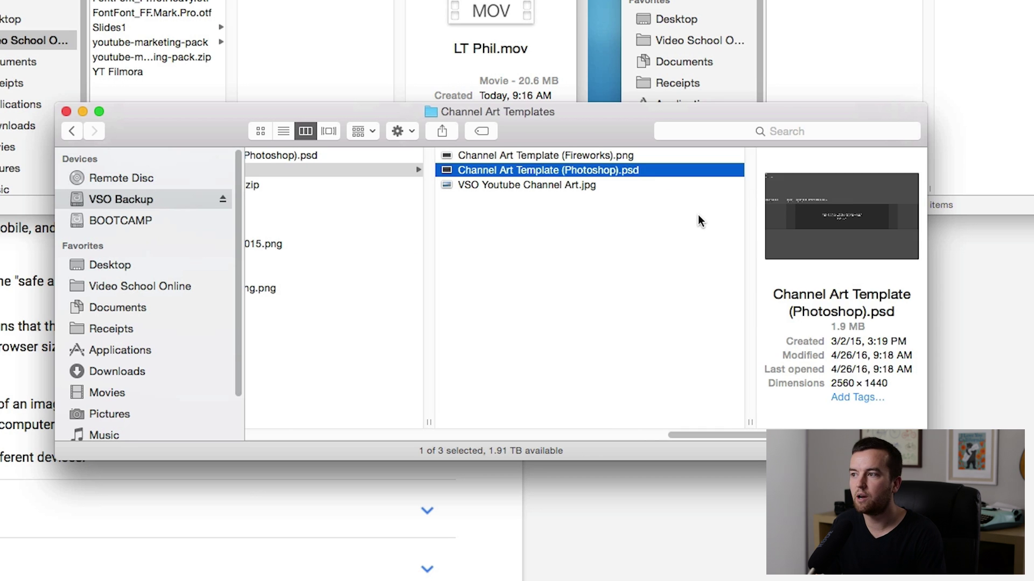
pyautogui.press('Up')
pyautogui.press('space')
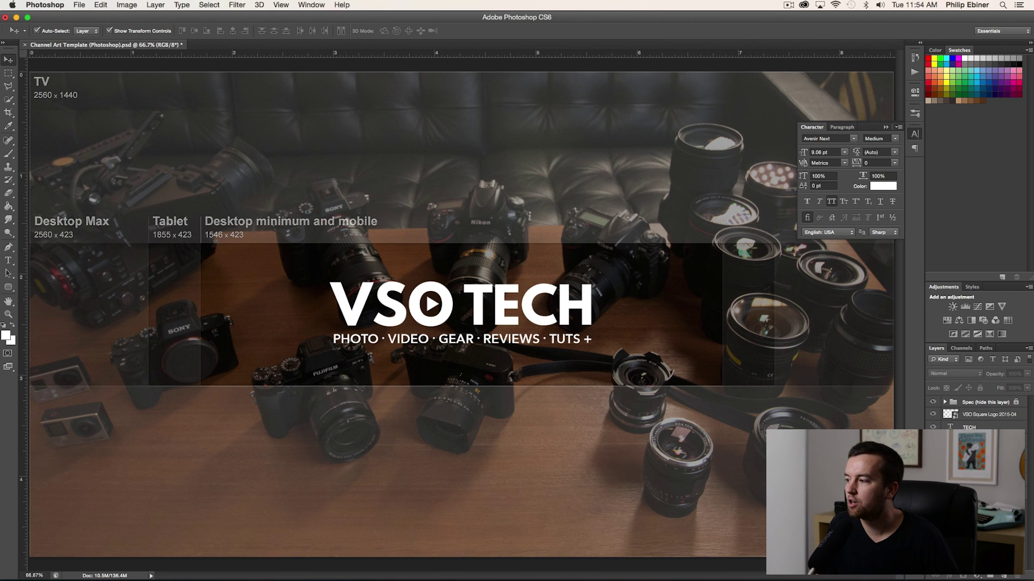
# - Hide the photo, text and logo layers, close the Character panel, and re-show the VSO logo
pyautogui.moveTo(933, 427); pyautogui.dragTo(934, 415)
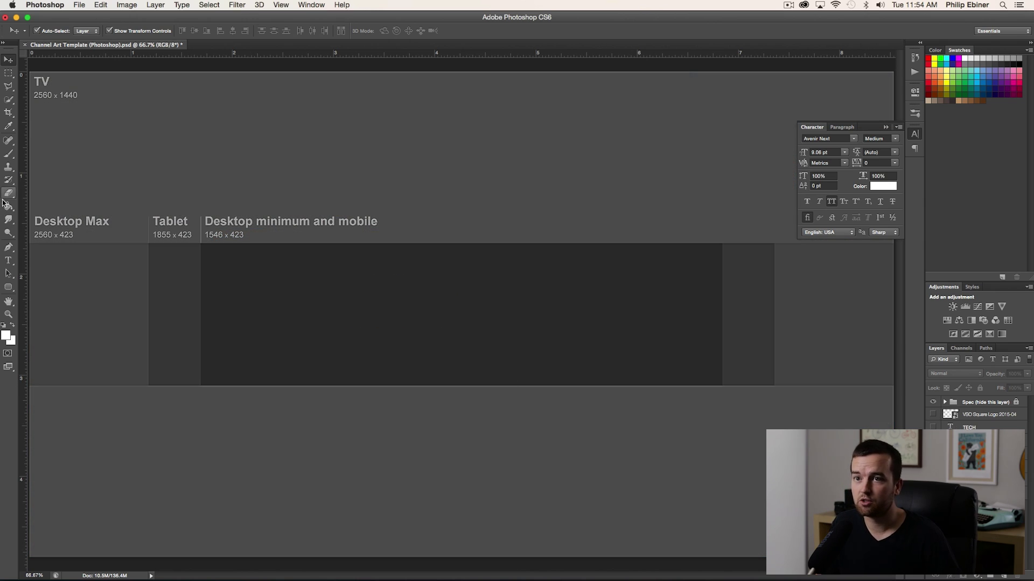
pyautogui.click(916, 136)
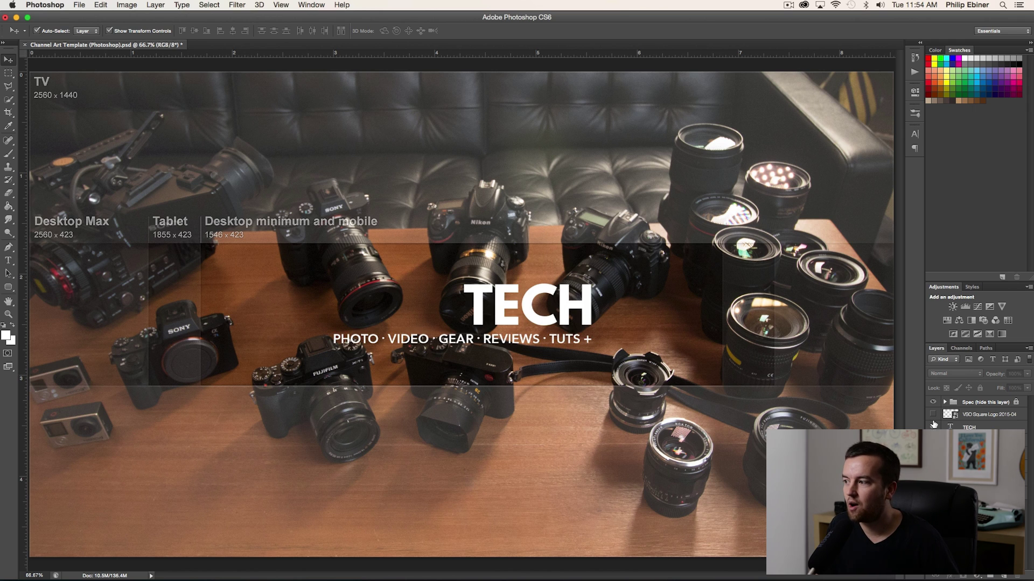
pyautogui.click(934, 414)
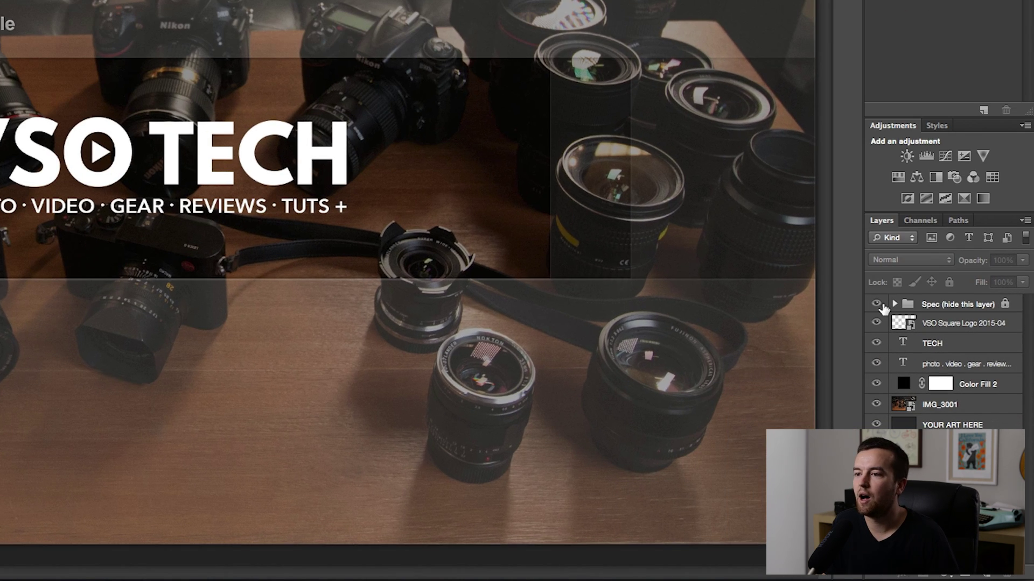
# - Turn off the Spec (hide this layer) group so only the finished banner art shows
pyautogui.click(933, 403)
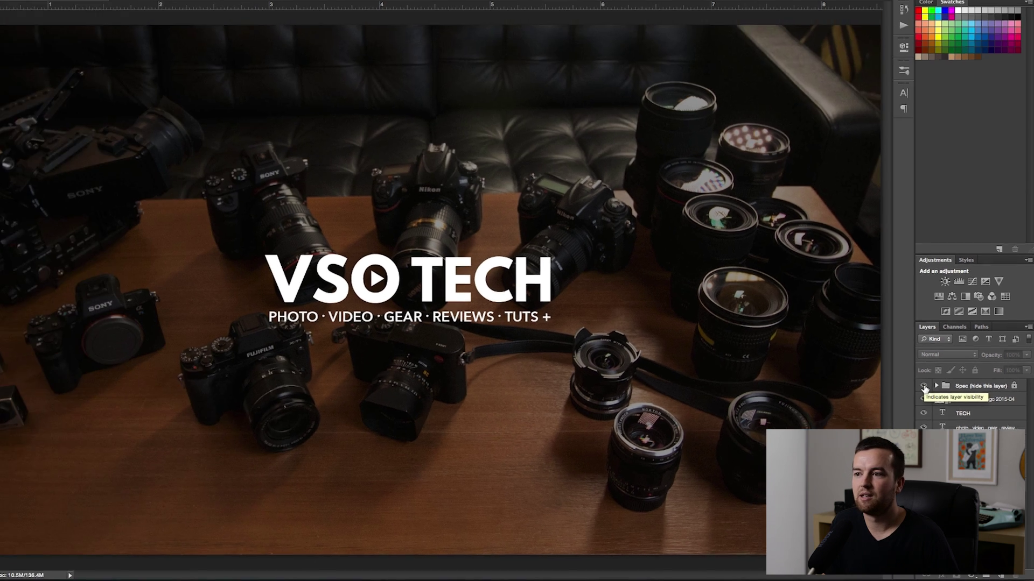
pyautogui.click(876, 305)
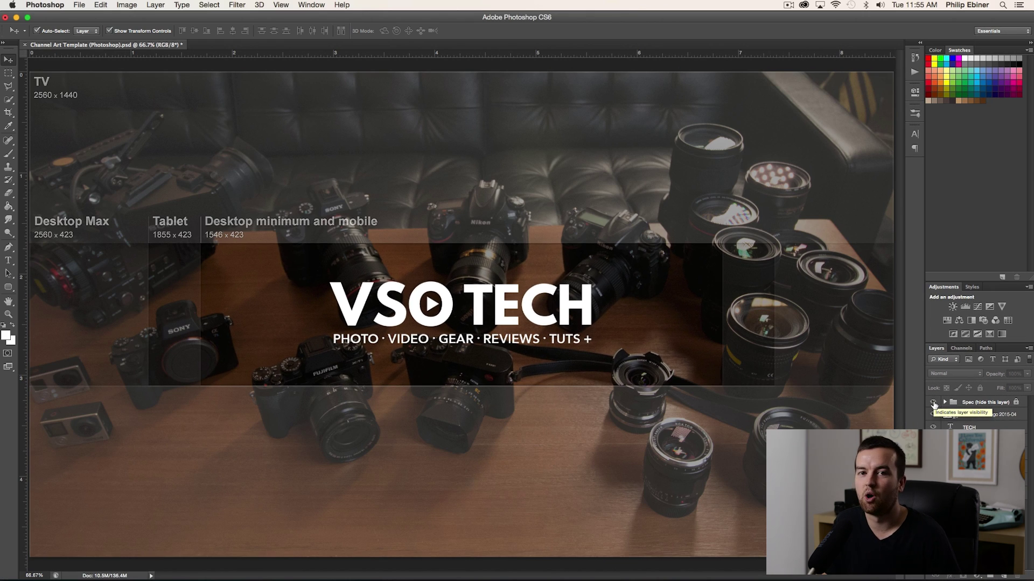
pyautogui.click(933, 404)
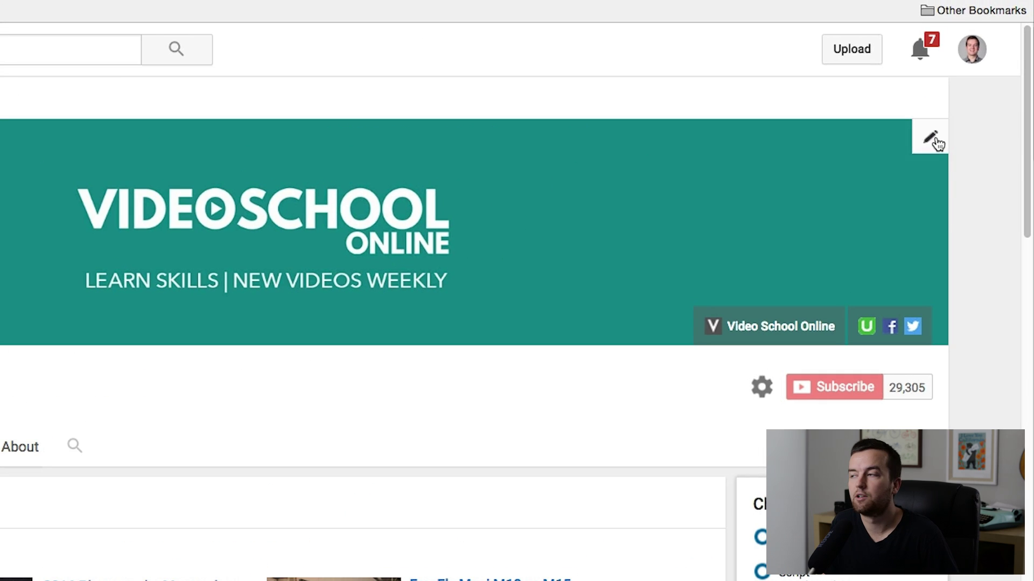
# - Open Edit channel art from the banner and show the Your photos albums
pyautogui.click(967, 69)
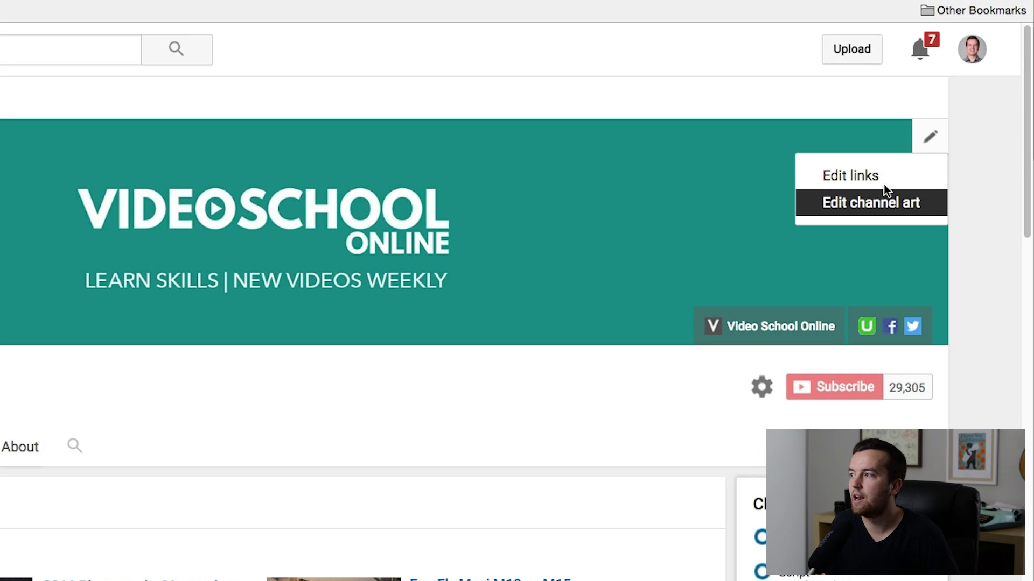
pyautogui.click(878, 202)
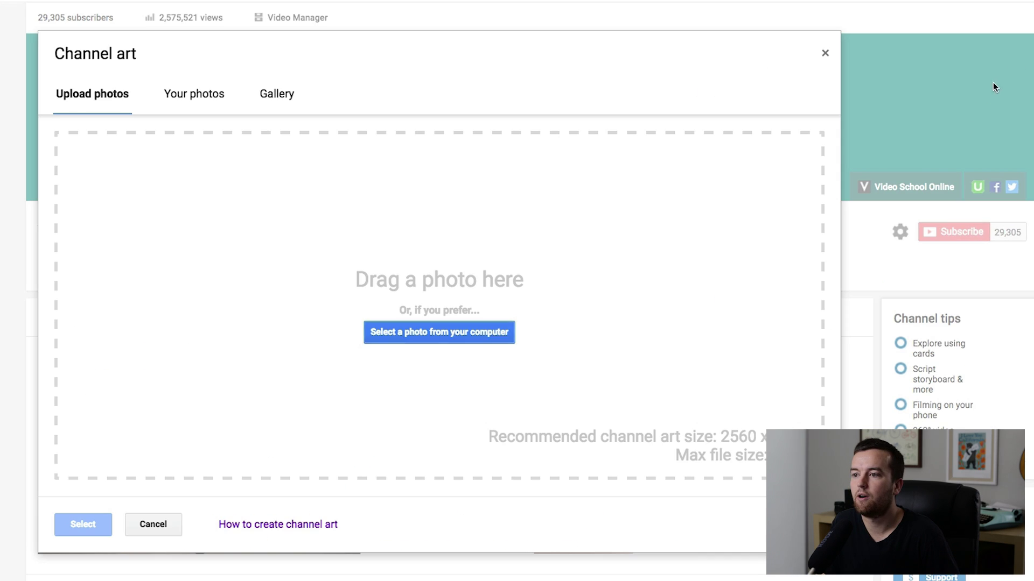
pyautogui.click(174, 89)
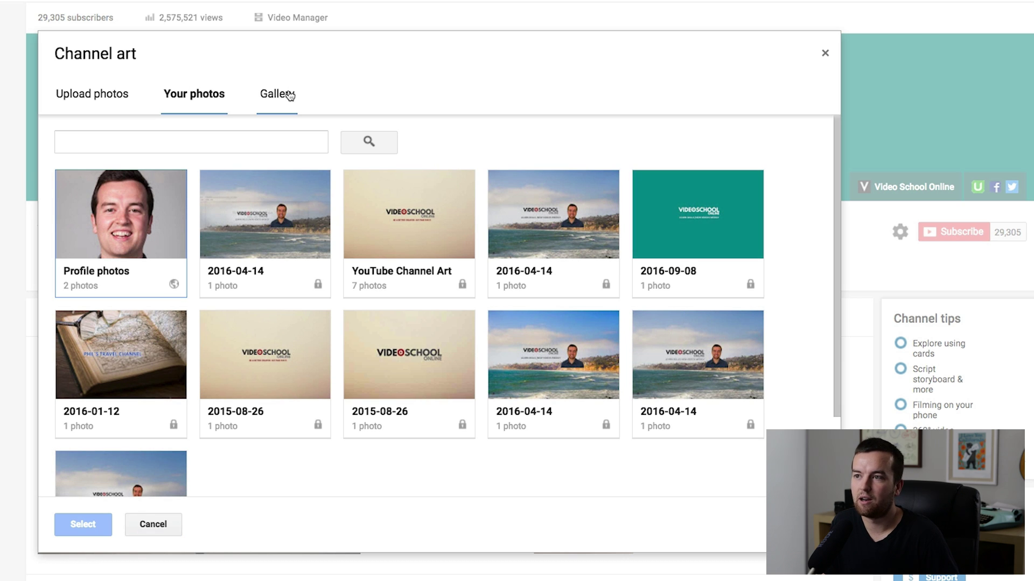